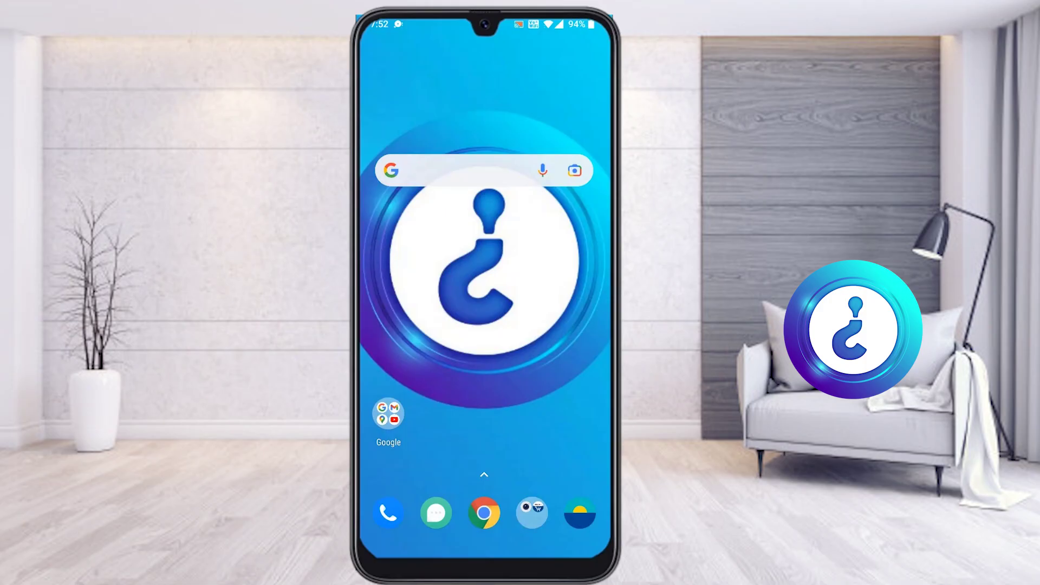
# - Search the phone's apps for "Wor" and open Microsoft Word
pyautogui.scroll(-3, 485, 288)
pyautogui.click(423, 68)
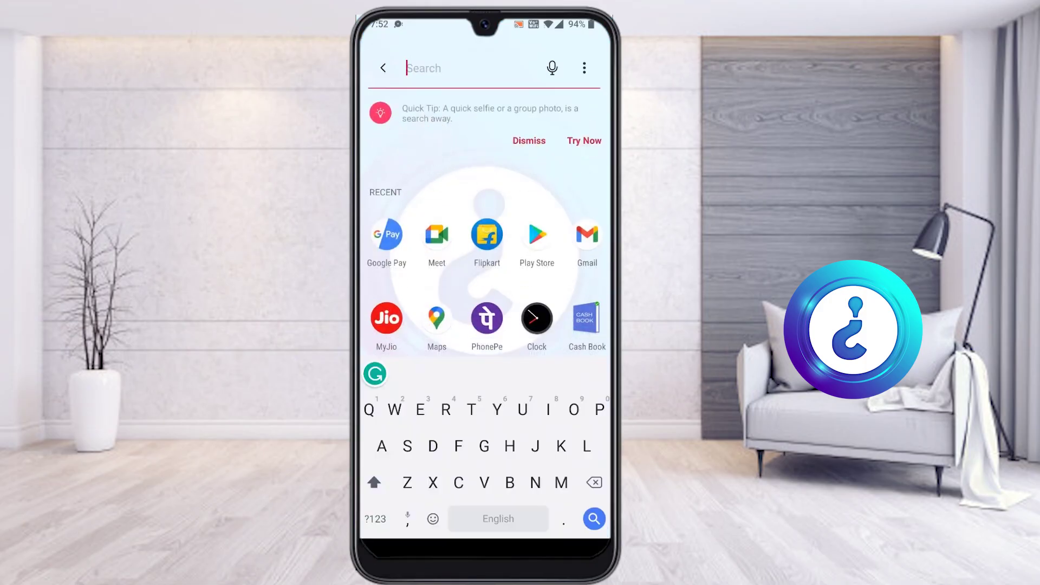
pyautogui.write('Wor')
pyautogui.click(386, 339)
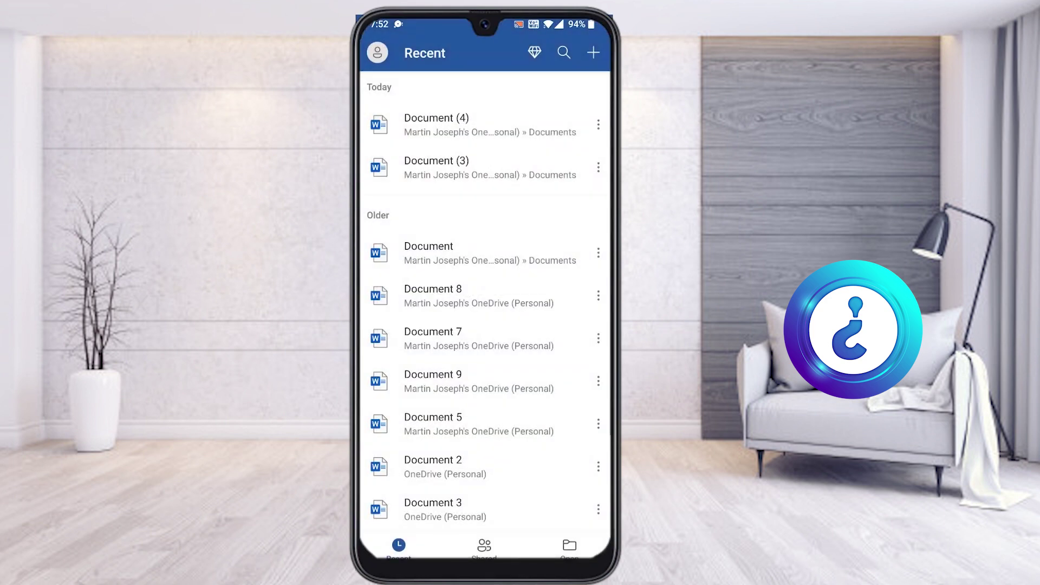
# - Find Microsoft Word in the Play Store by searching for "word" and open it from its listing
pyautogui.press('Home')
pyautogui.scroll(-3, 485, 288)
pyautogui.click(532, 128)
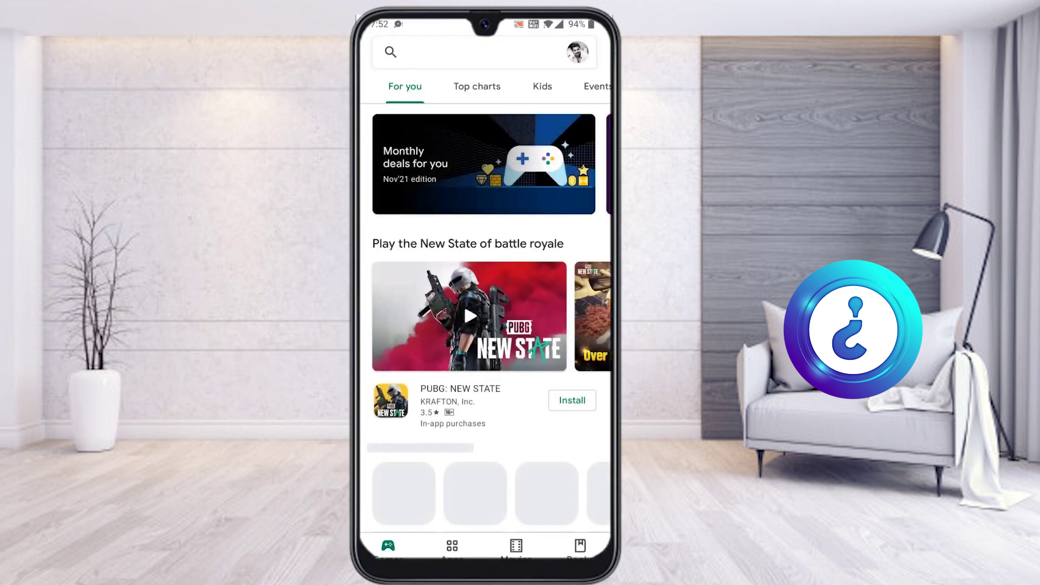
pyautogui.click(464, 53)
pyautogui.write('word')
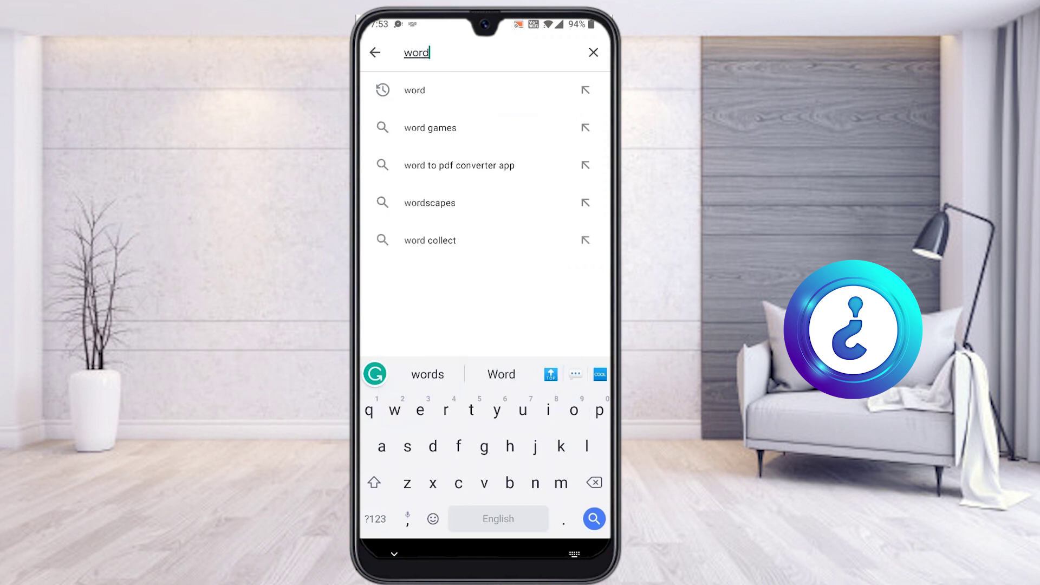
pyautogui.press('Return')
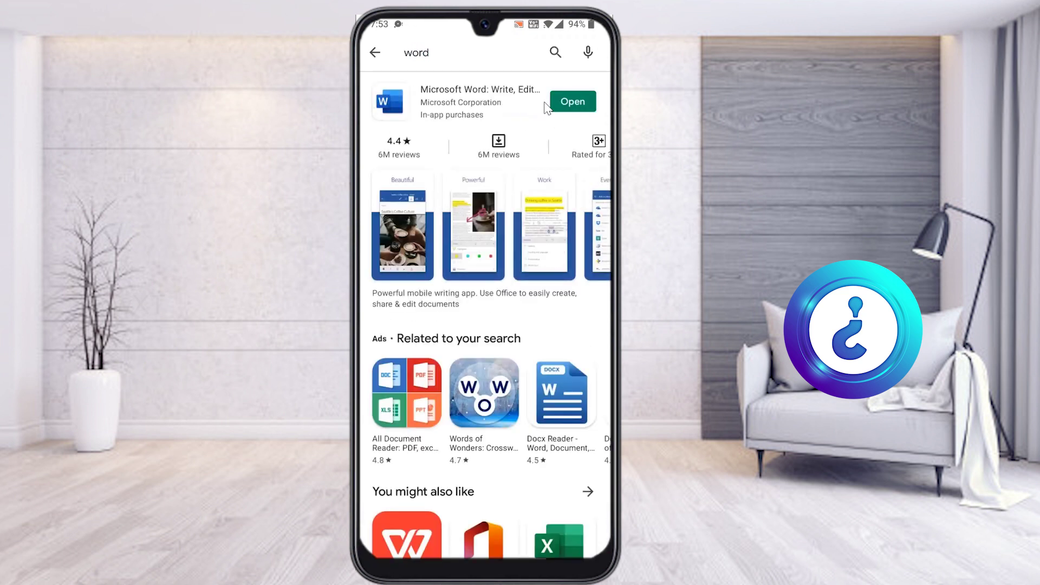
pyautogui.click(573, 101)
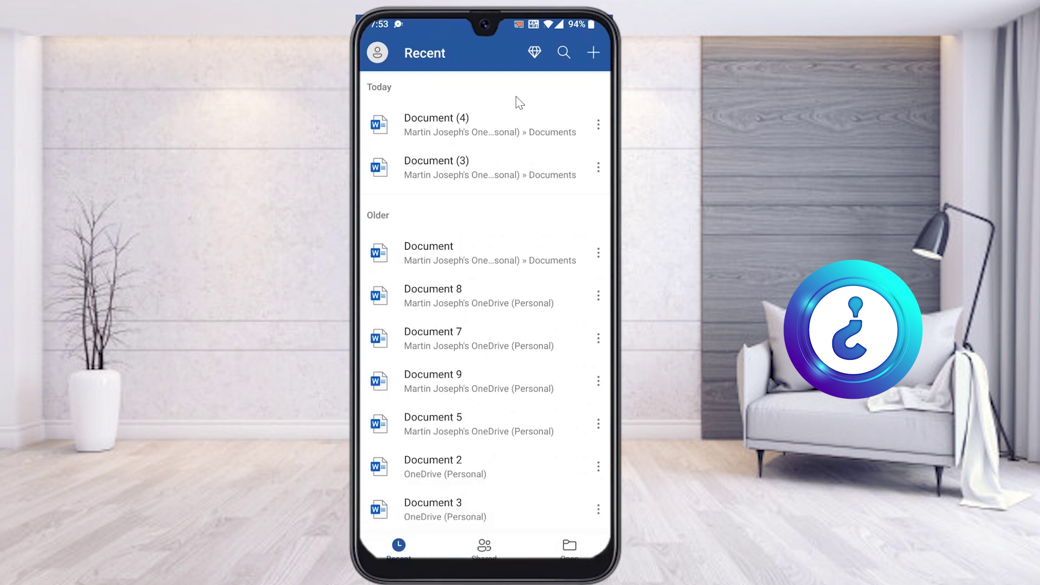
# - Start a new document and set its save location to This device > Documents
pyautogui.click(594, 57)
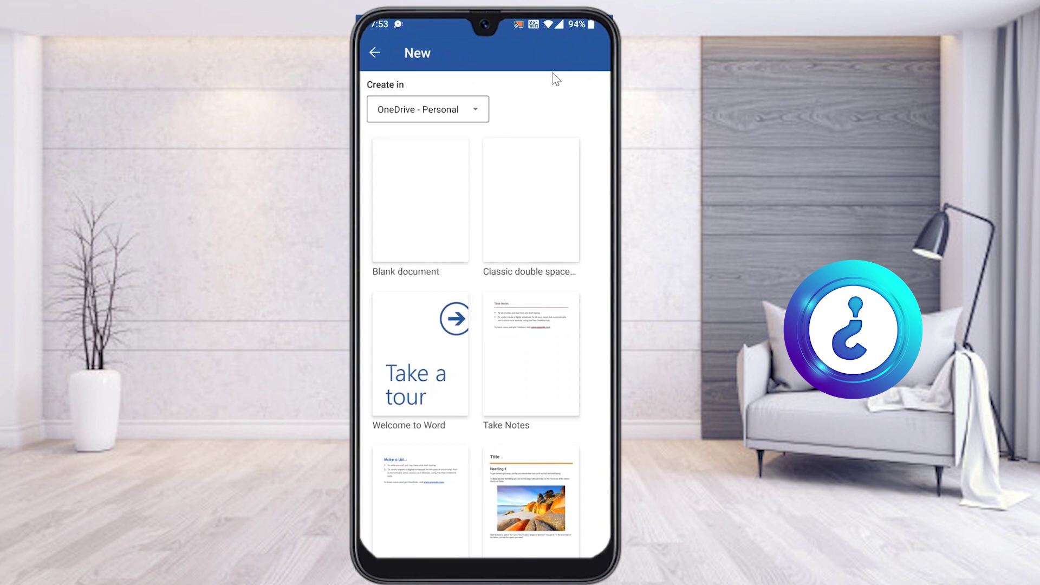
pyautogui.click(431, 114)
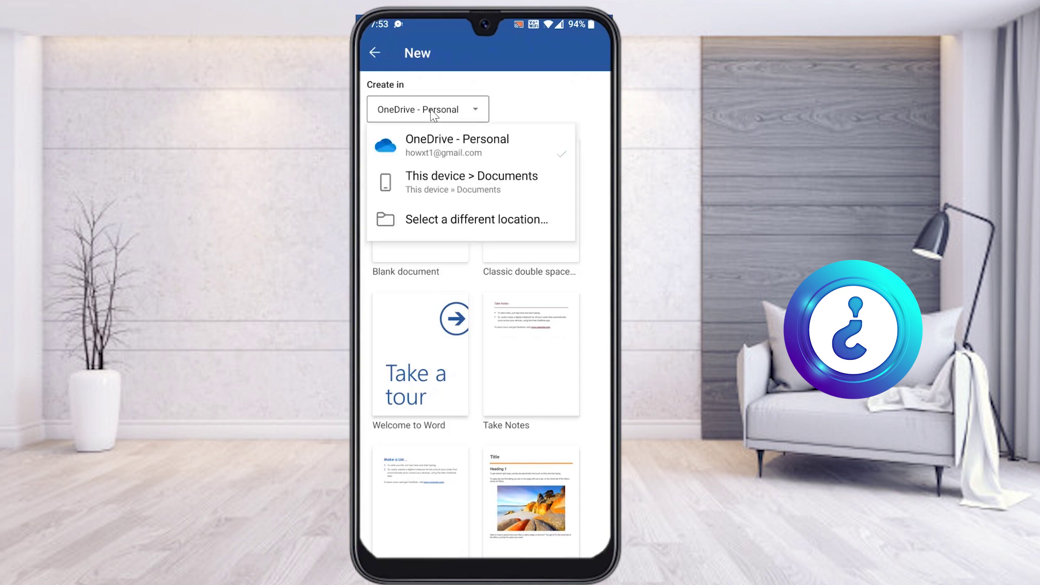
pyautogui.click(471, 182)
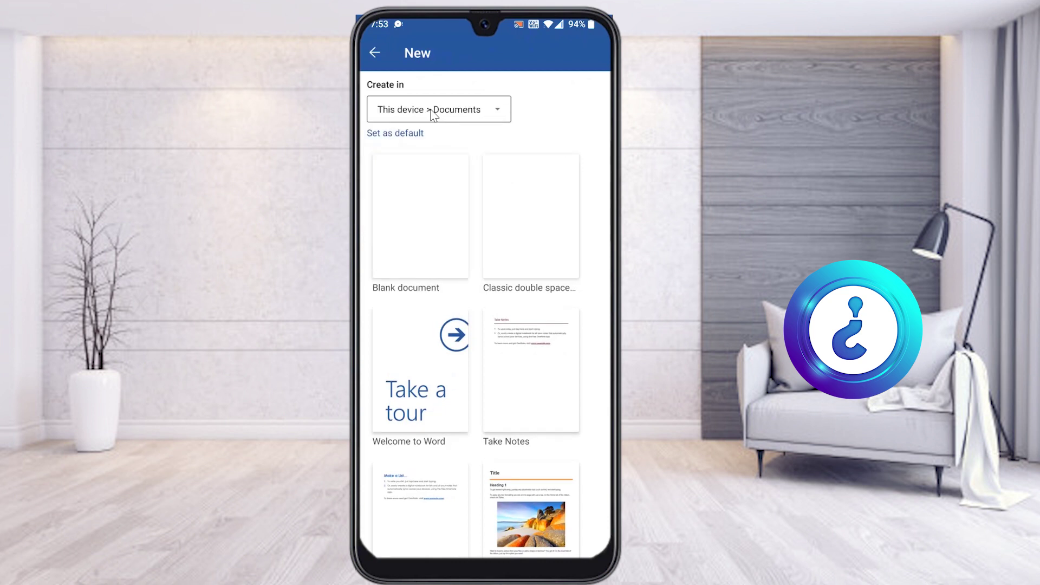
# - Browse the document templates and create the document from the Brochure template
pyautogui.scroll(-1, 494, 163)
pyautogui.scroll(-4, 497, 169)
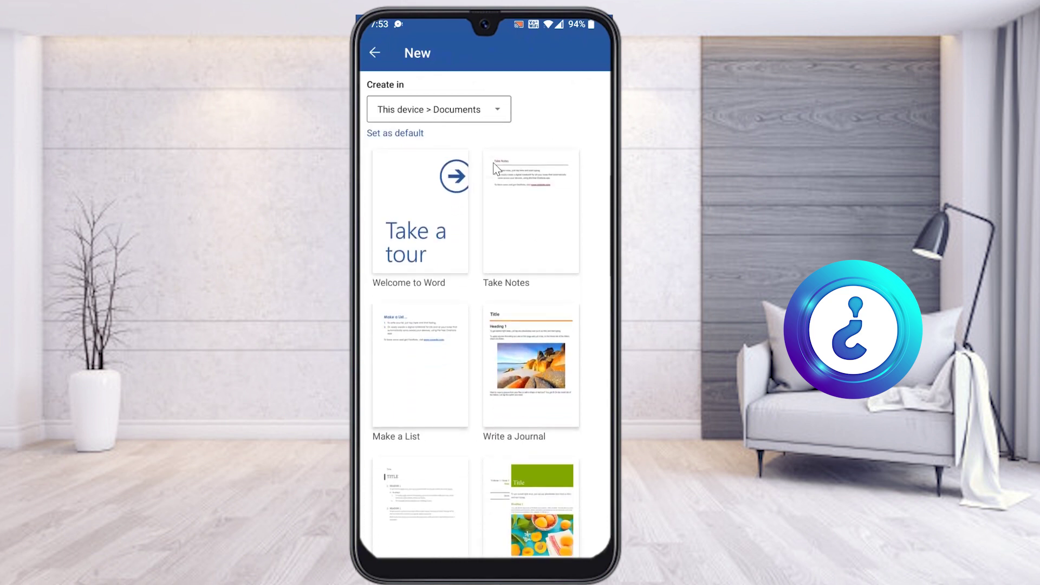
pyautogui.scroll(3, 497, 169)
pyautogui.scroll(2, 497, 169)
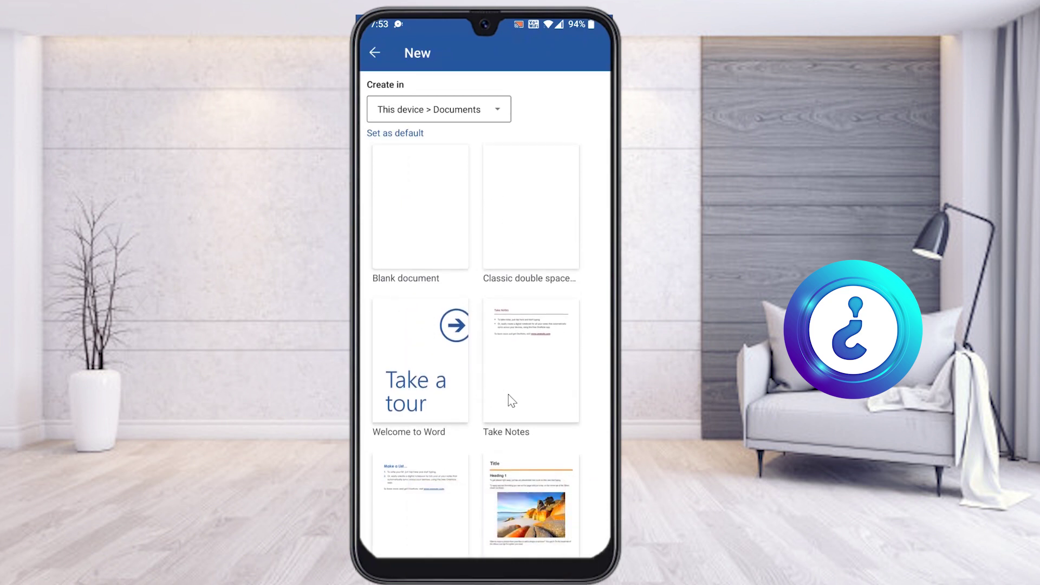
pyautogui.scroll(-6, 511, 401)
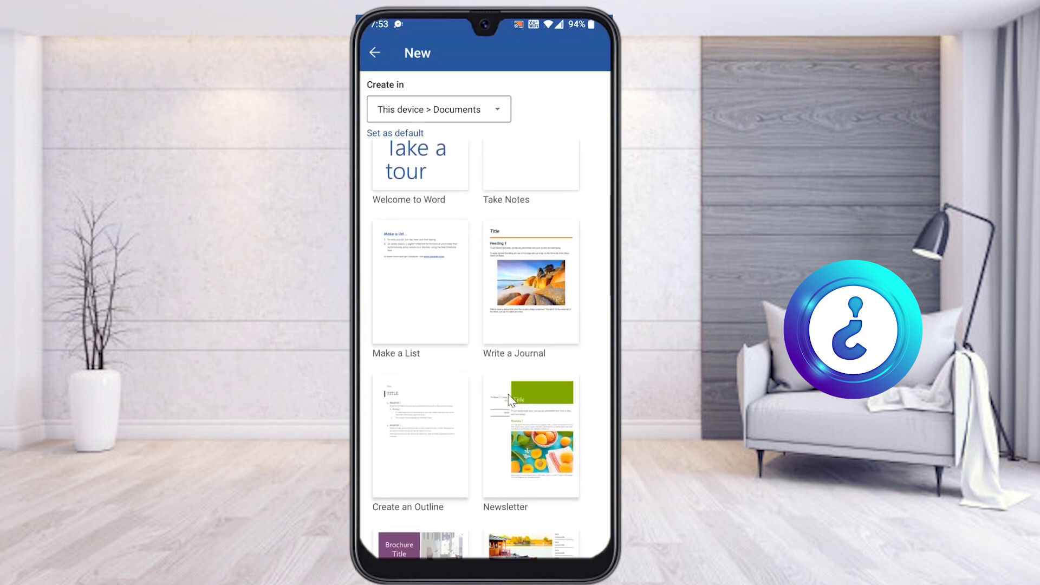
pyautogui.scroll(-2, 511, 400)
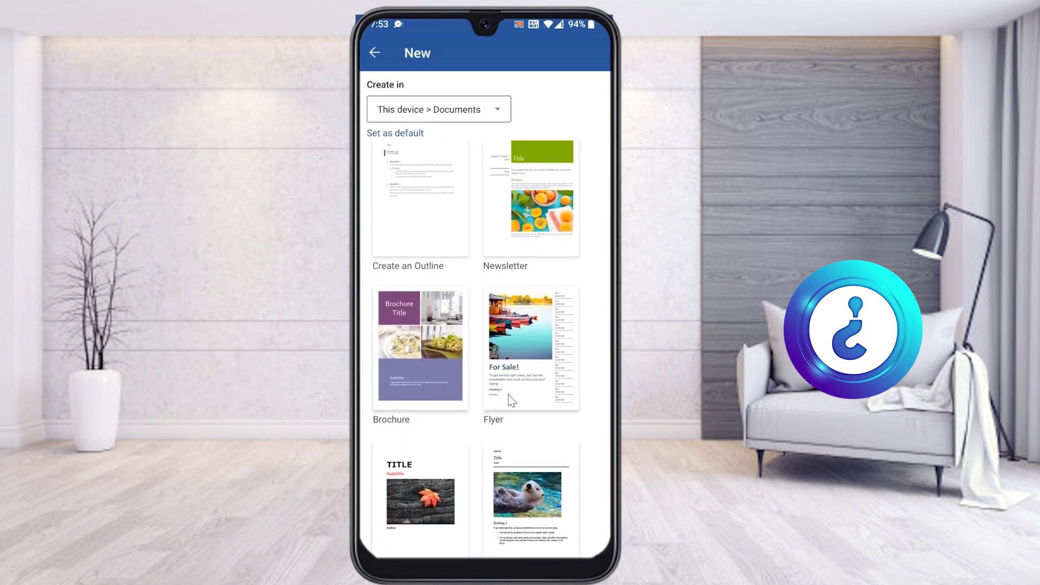
pyautogui.click(399, 339)
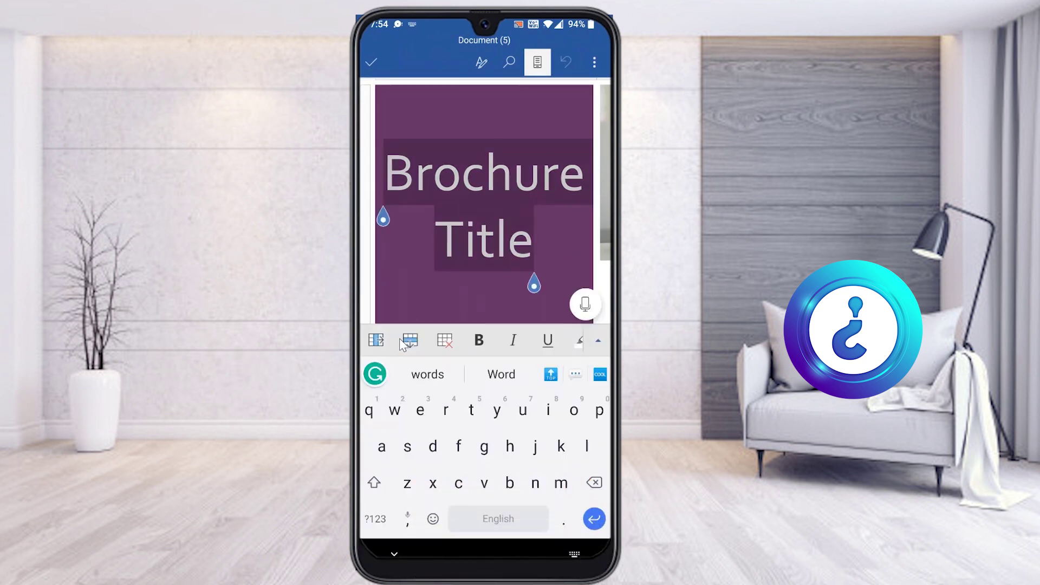
# - Replace the Brochure Title placeholder with "Food" and leave text editing
pyautogui.write('food')
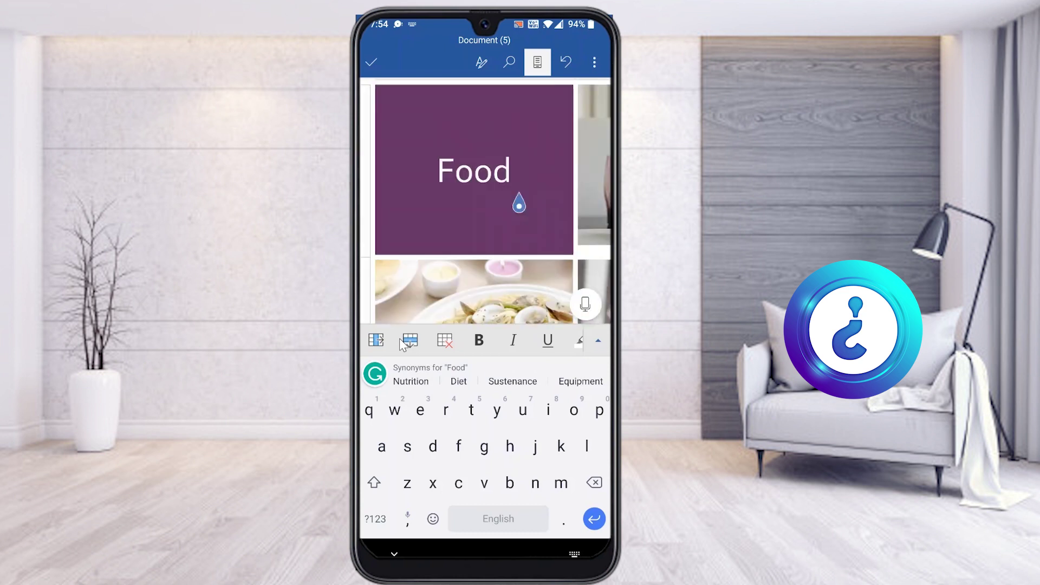
pyautogui.hscroll(3, 485, 201)
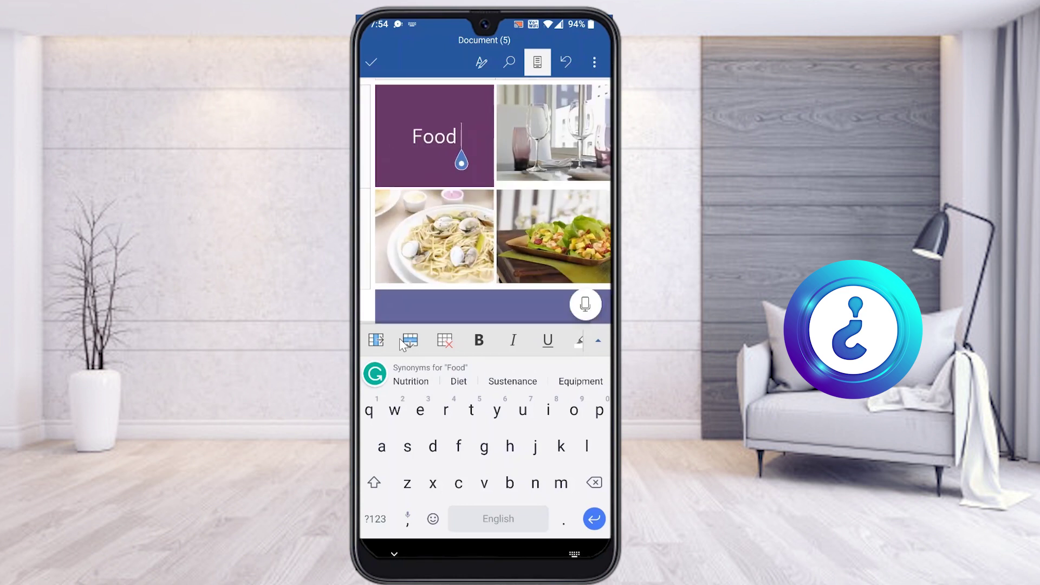
pyautogui.press('Escape')
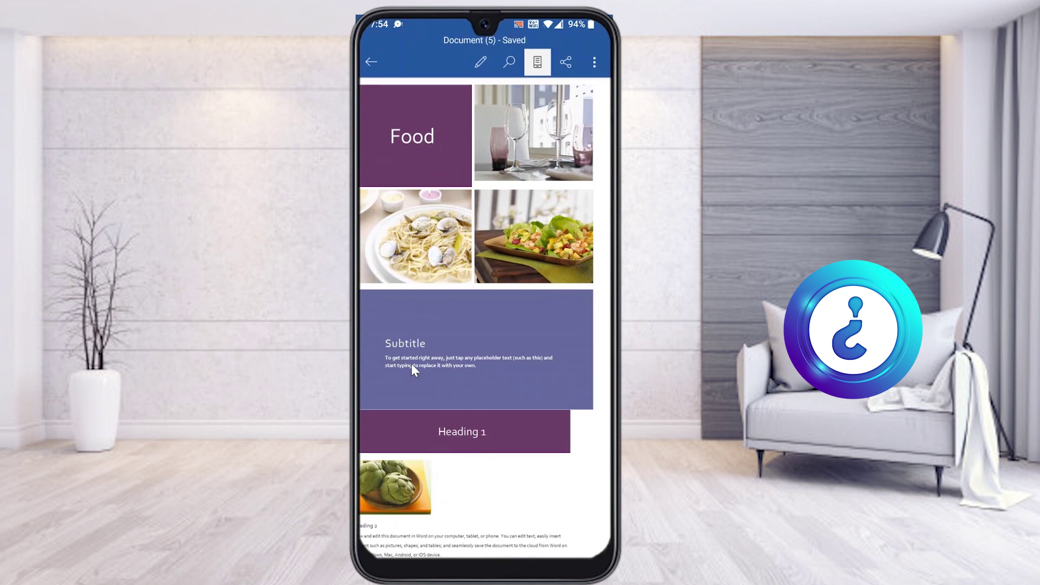
# - Look through the brochure and select the wine-glass picture beside the Food title for editing
pyautogui.scroll(-5, 411, 362)
pyautogui.scroll(5, 411, 363)
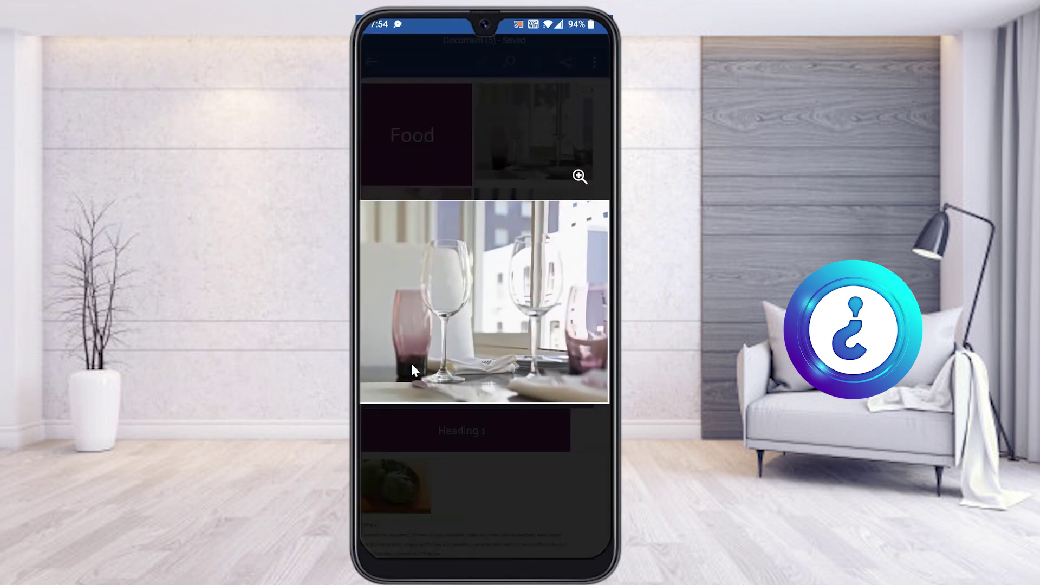
pyautogui.click(411, 363)
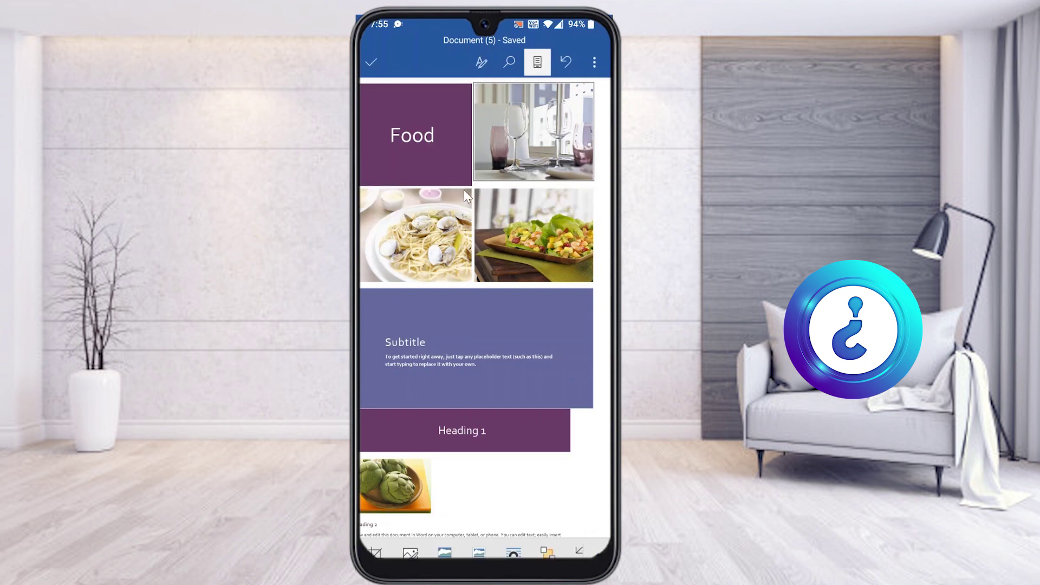
pyautogui.click(482, 61)
pyautogui.click(481, 62)
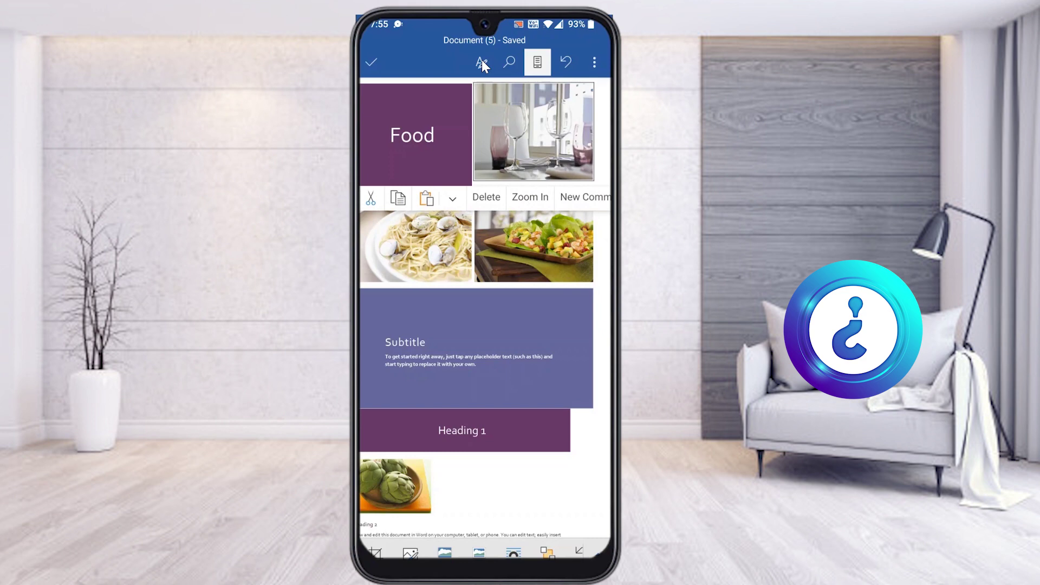
# - Switch to Chrome, search Google for "food" and show the image results
pyautogui.scroll(-4, 477, 304)
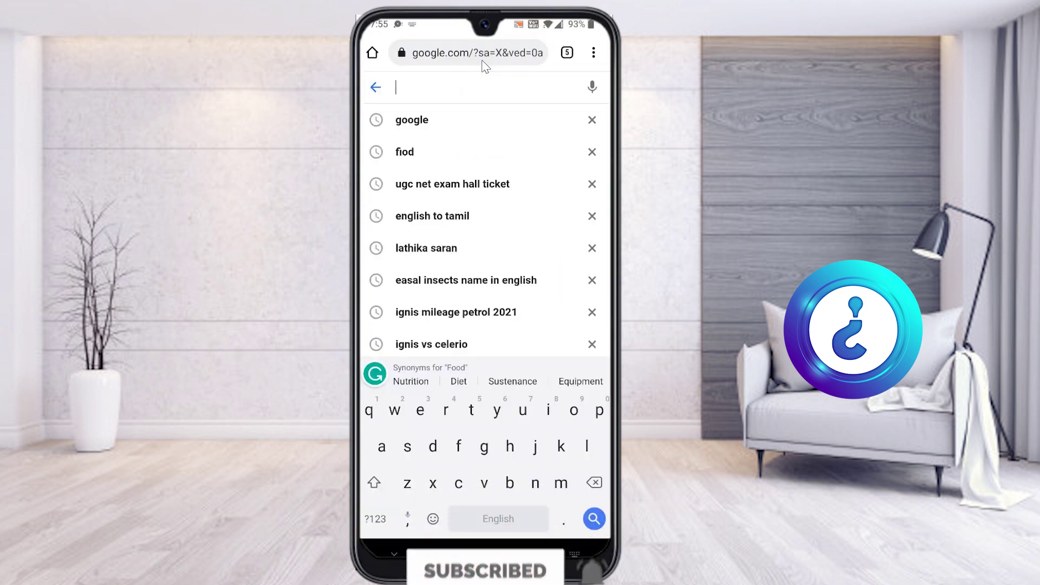
pyautogui.write('foo')
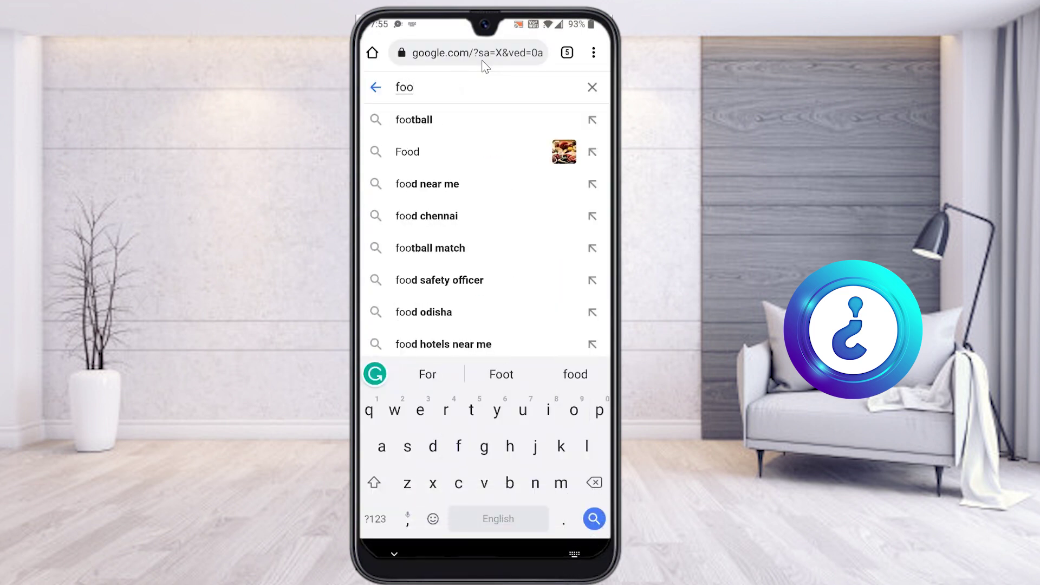
pyautogui.write('d')
pyautogui.press('Return')
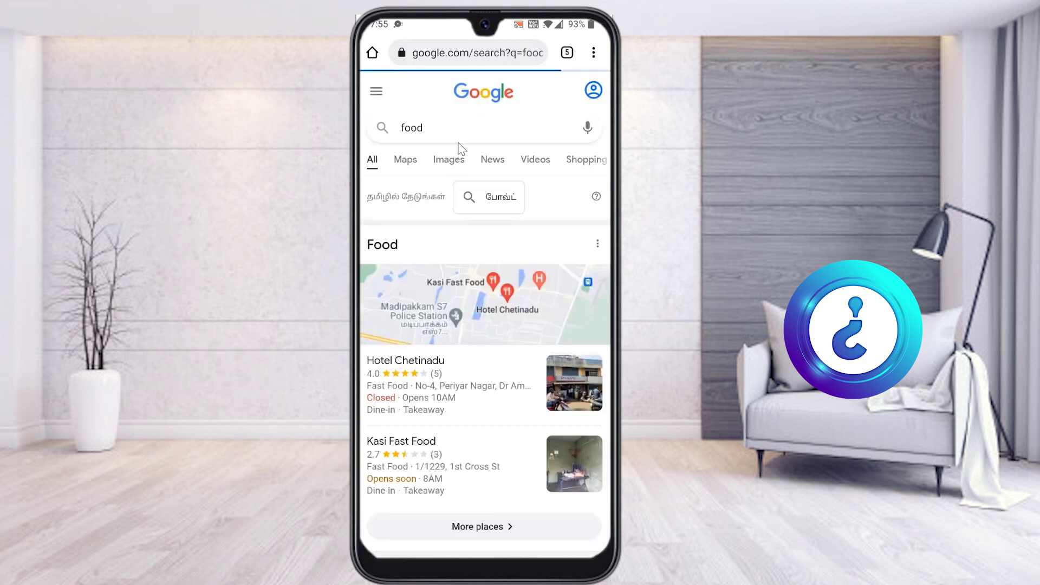
pyautogui.click(457, 161)
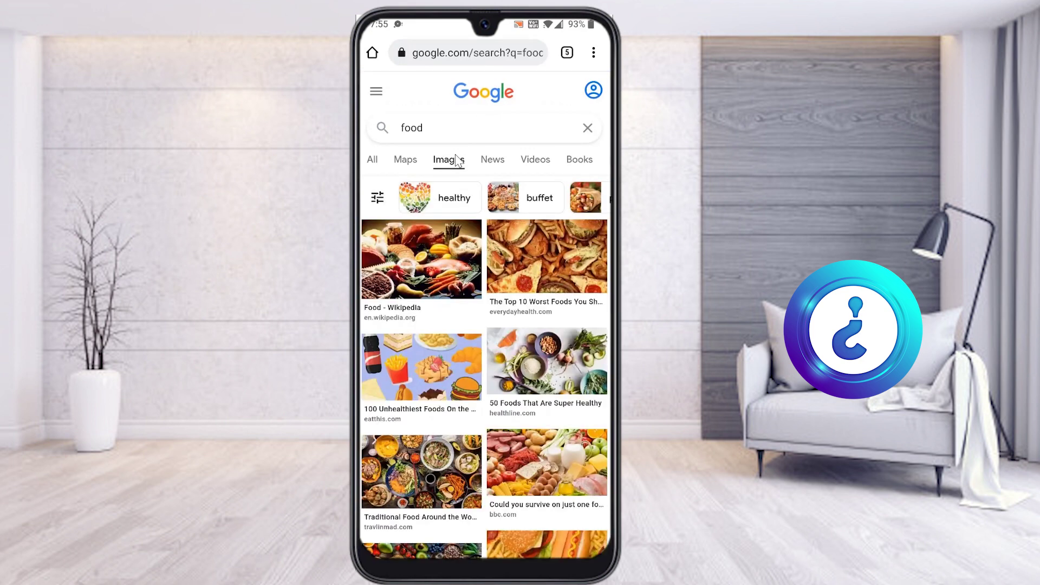
# - Open the "Food - Wikipedia" image from the results and copy it
pyautogui.hotkey('alt', 's')
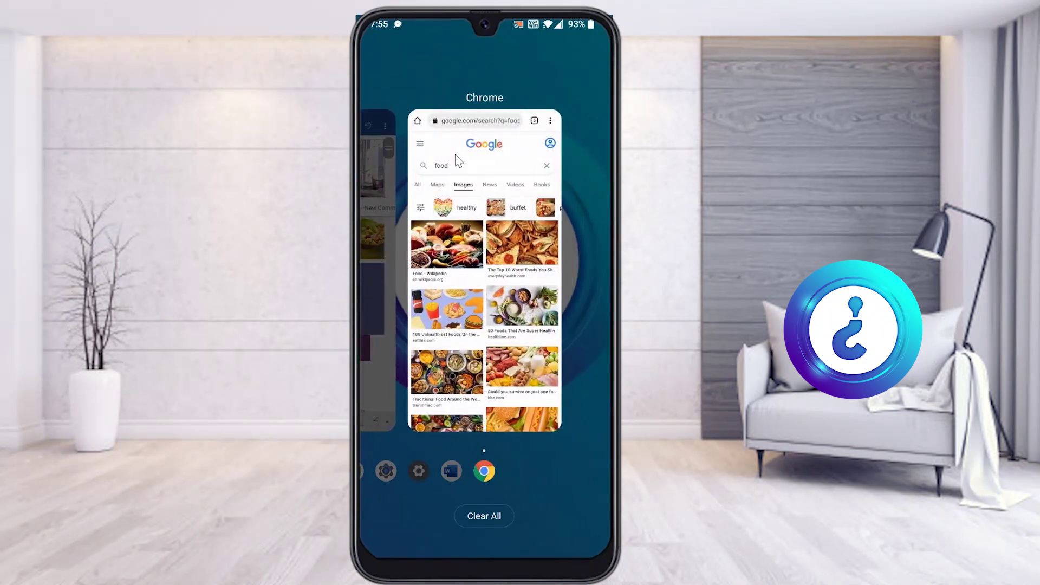
pyautogui.click(458, 161)
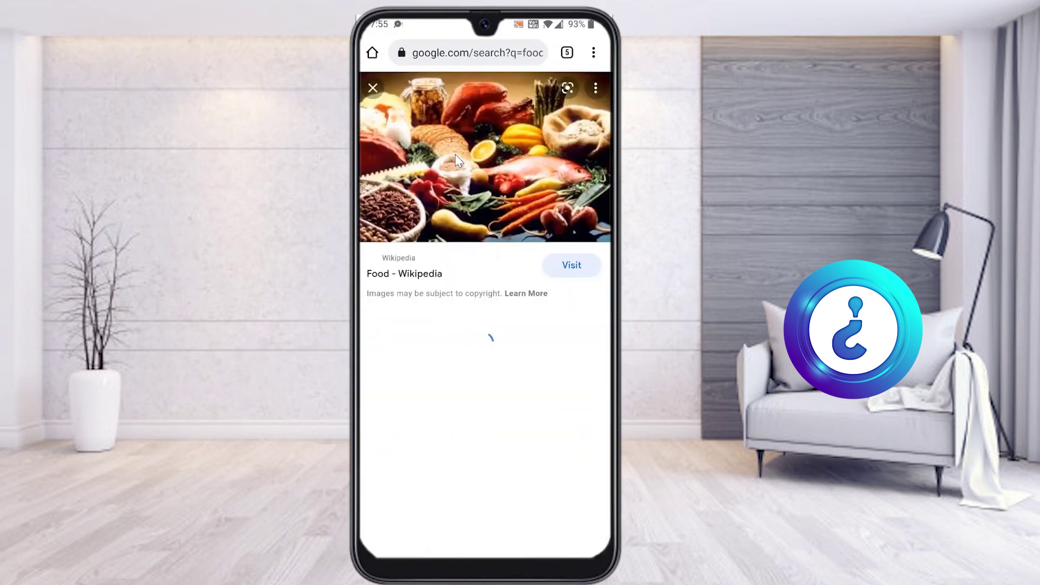
pyautogui.click(424, 160)
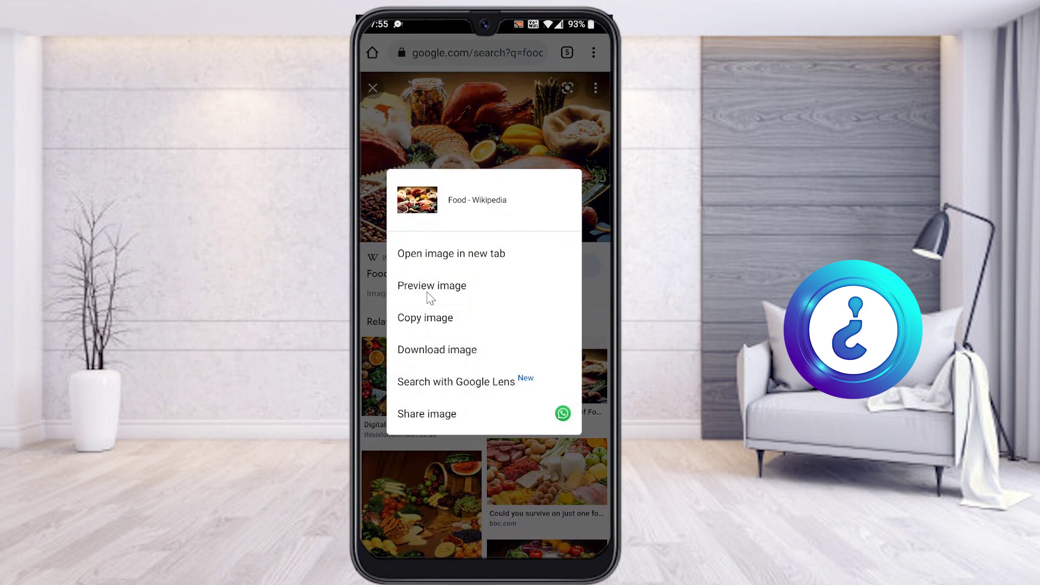
pyautogui.click(428, 320)
# - Switch to Word and replace the wine-glass picture with the copied Wikipedia food image
pyautogui.hotkey('alt', 'Tab')
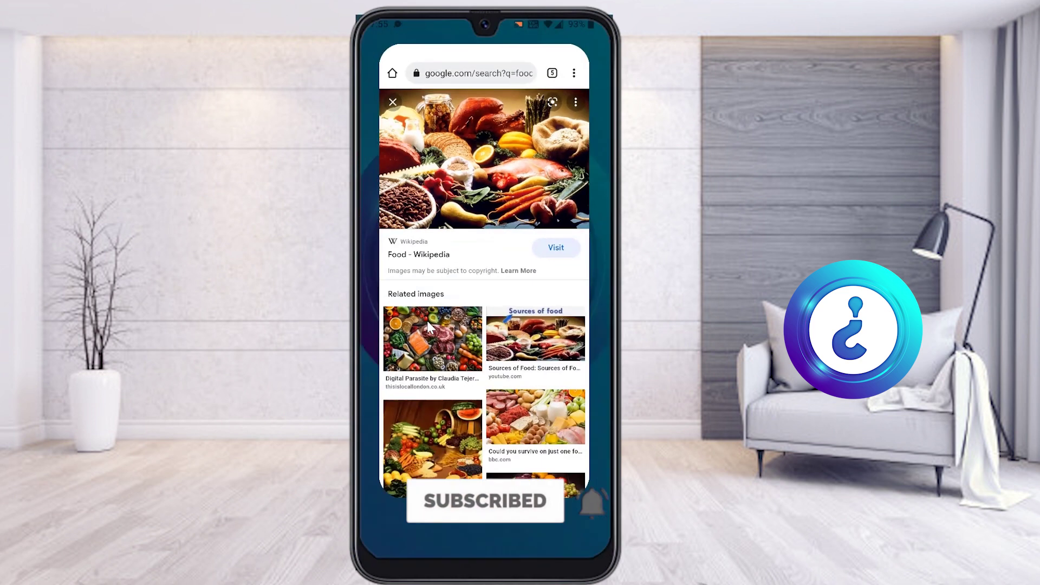
pyautogui.press('Left')
pyautogui.click(428, 326)
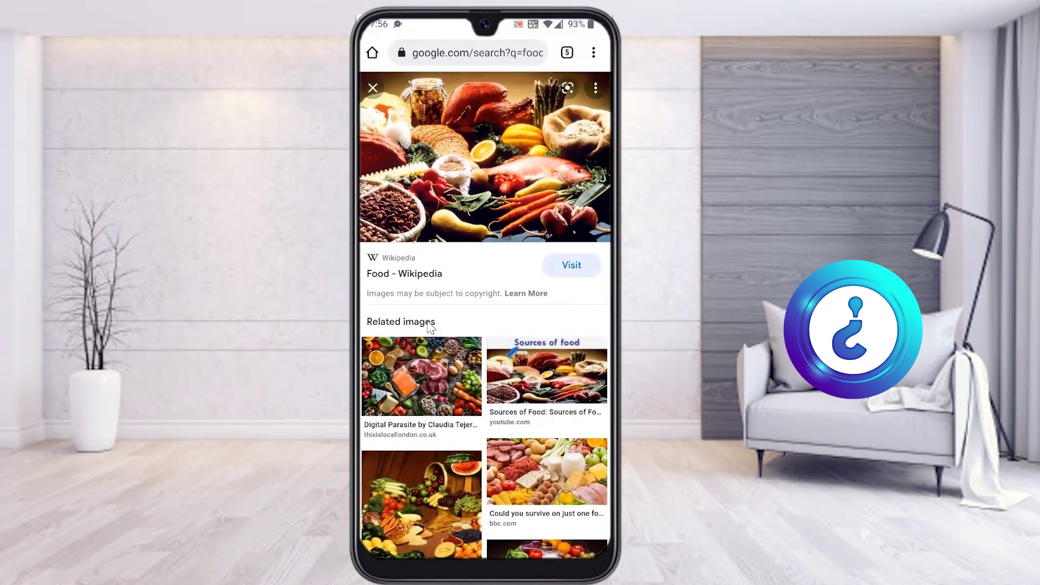
# - In Chrome, open The New York Times image of healthy foods from the related images and copy it
pyautogui.scroll(-3, 429, 325)
pyautogui.click(428, 324)
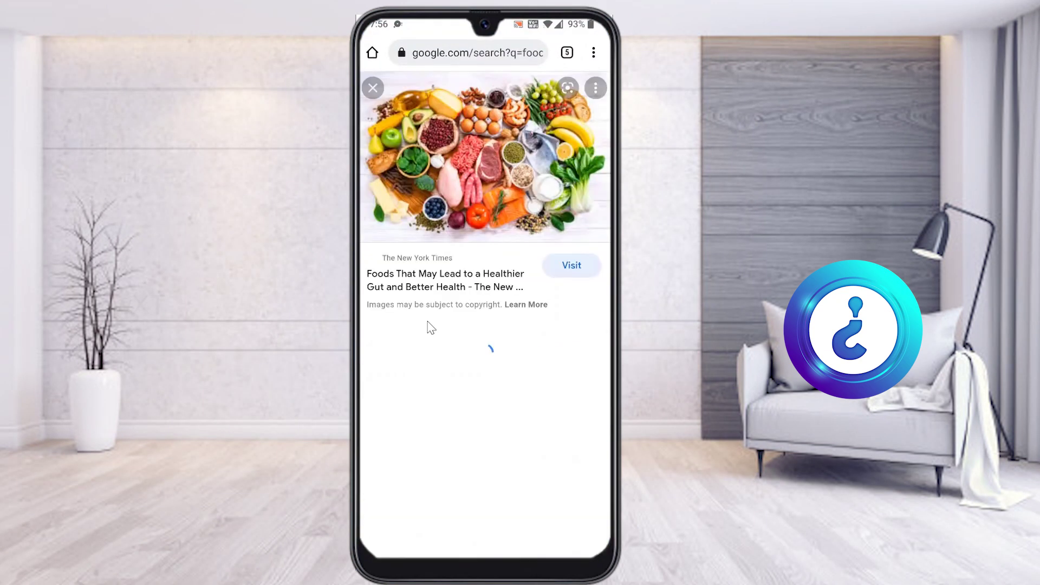
pyautogui.click(429, 326)
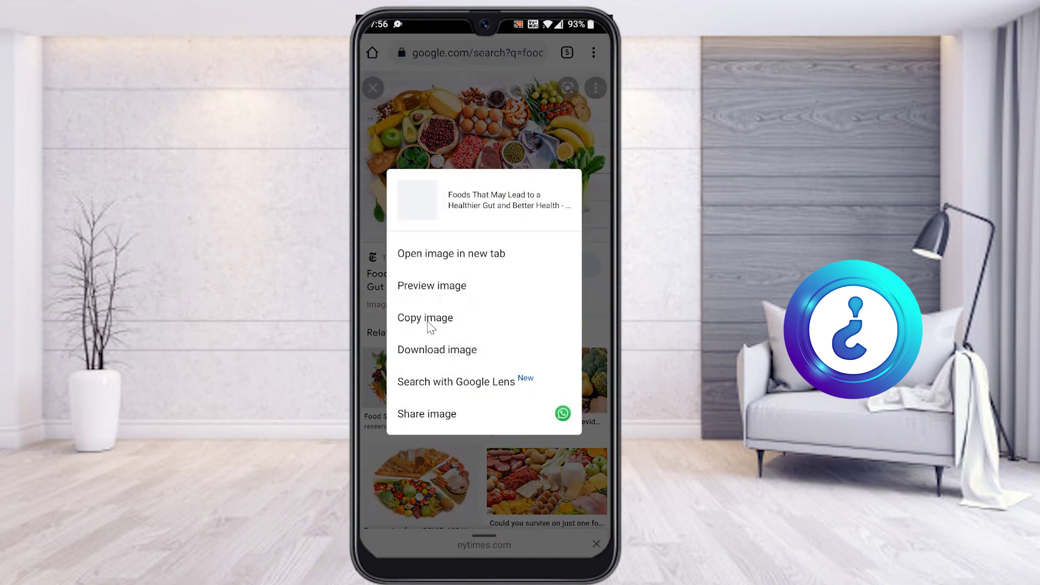
pyautogui.click(427, 322)
# - Switch to Word and replace the pasta picture below the Food title with the copied New York Times image
pyautogui.hotkey('alt', 'Tab')
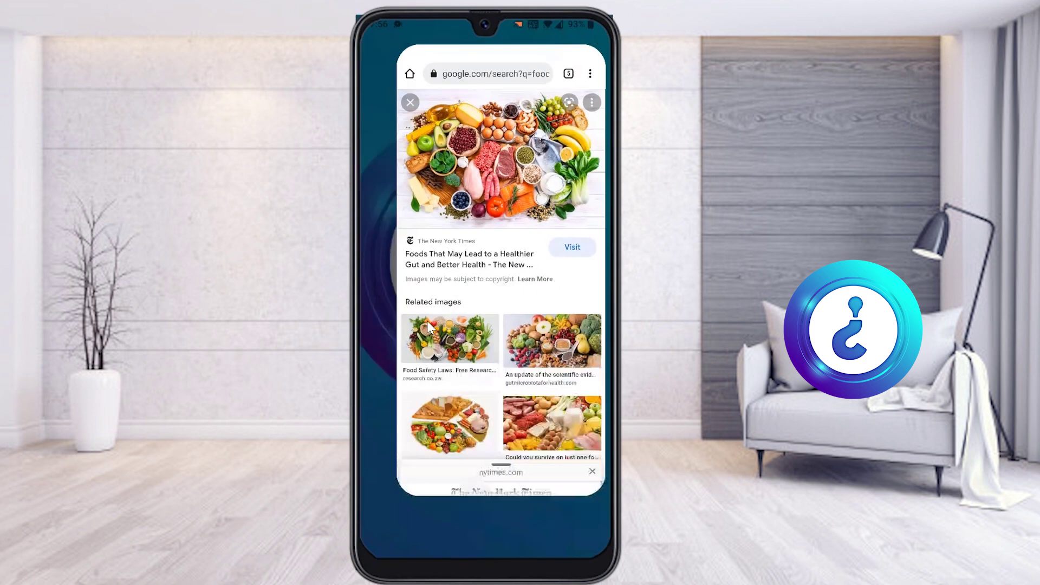
pyautogui.click(428, 325)
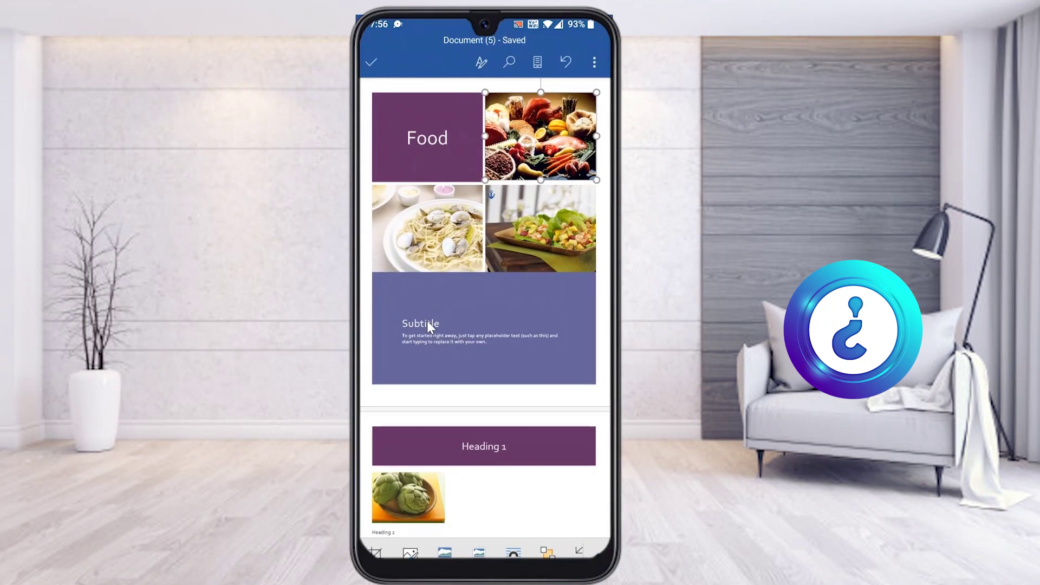
pyautogui.click(427, 227)
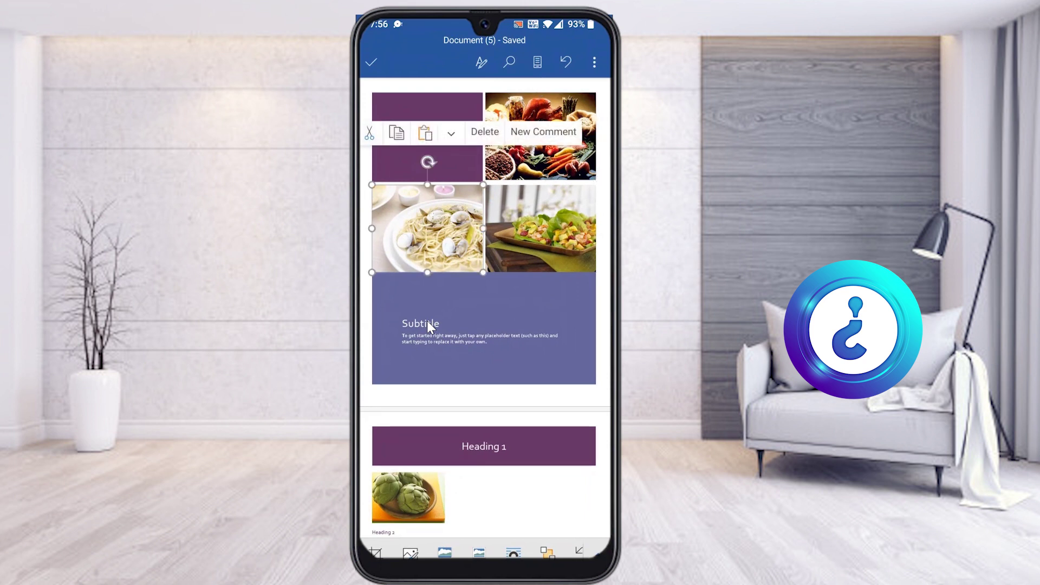
pyautogui.press('Delete')
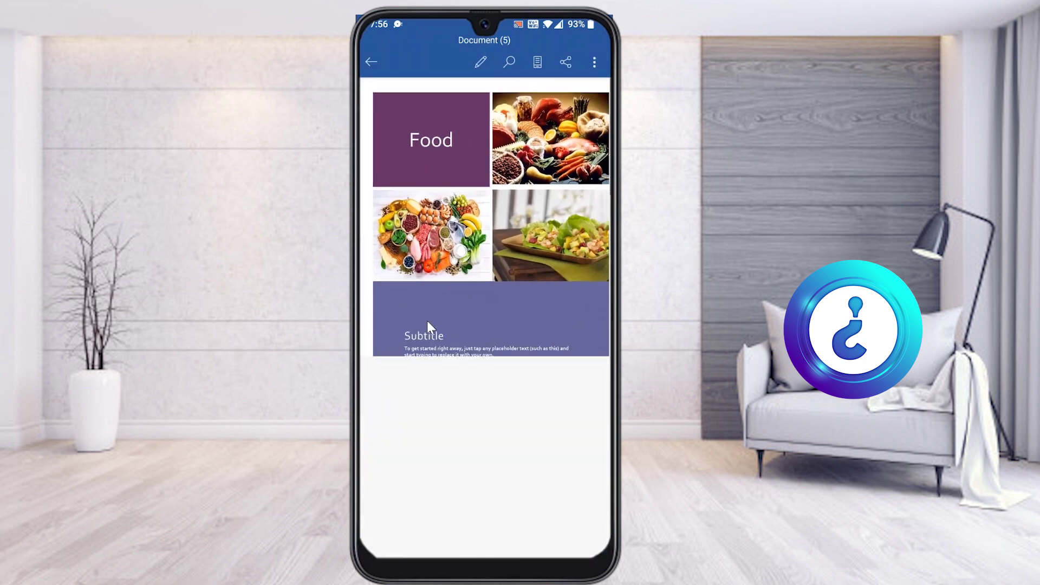
# - Replace the placeholder text below the Subtitle on the first page with "This is food"
pyautogui.click(427, 326)
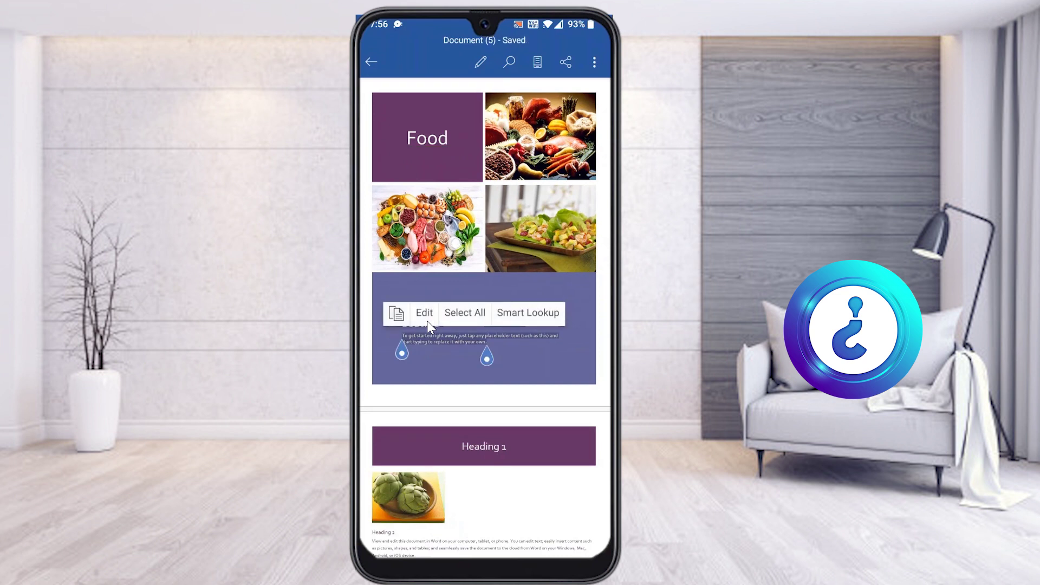
pyautogui.click(427, 319)
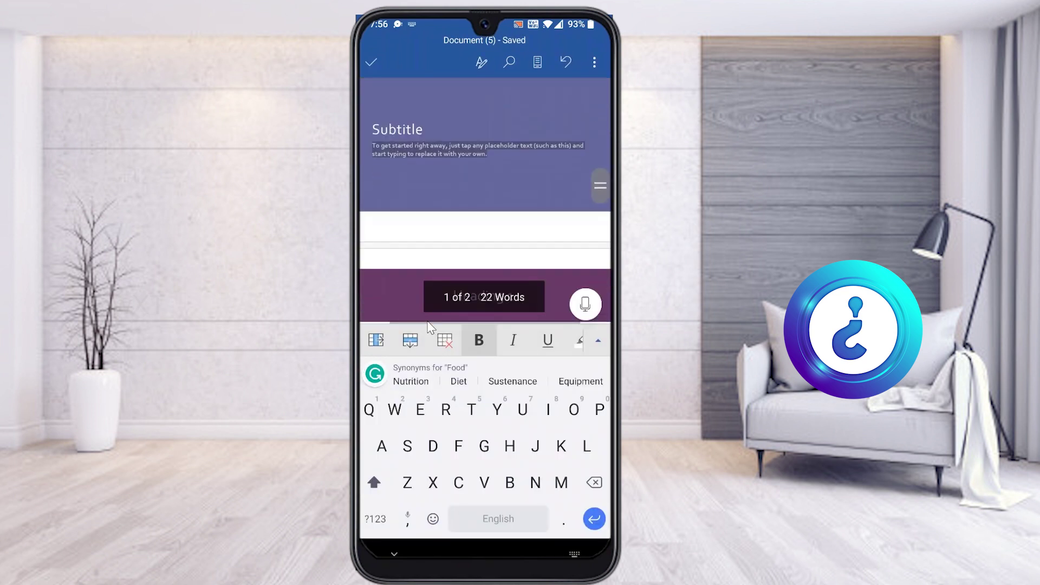
pyautogui.write('This is ')
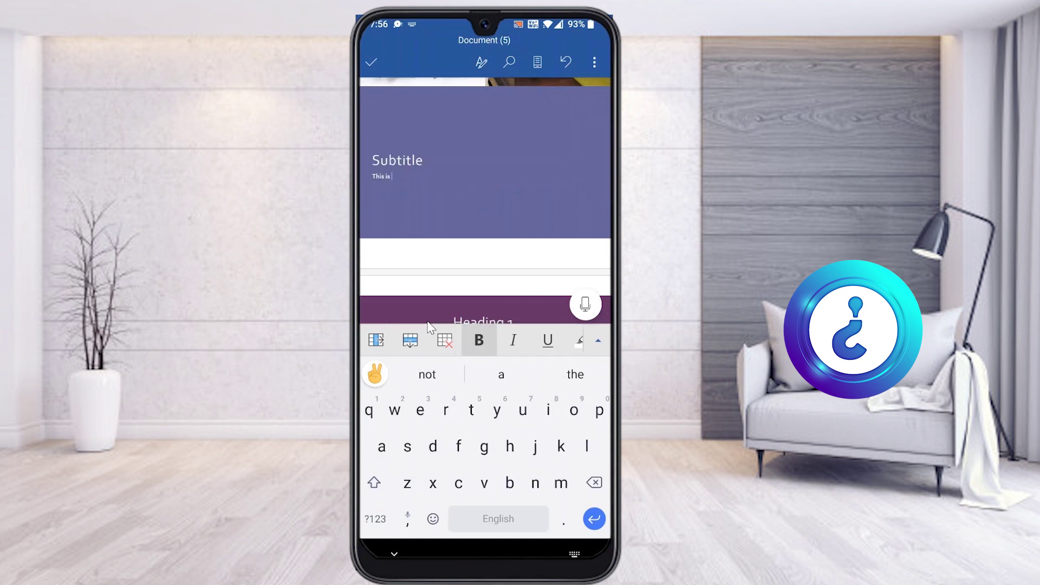
pyautogui.write('food')
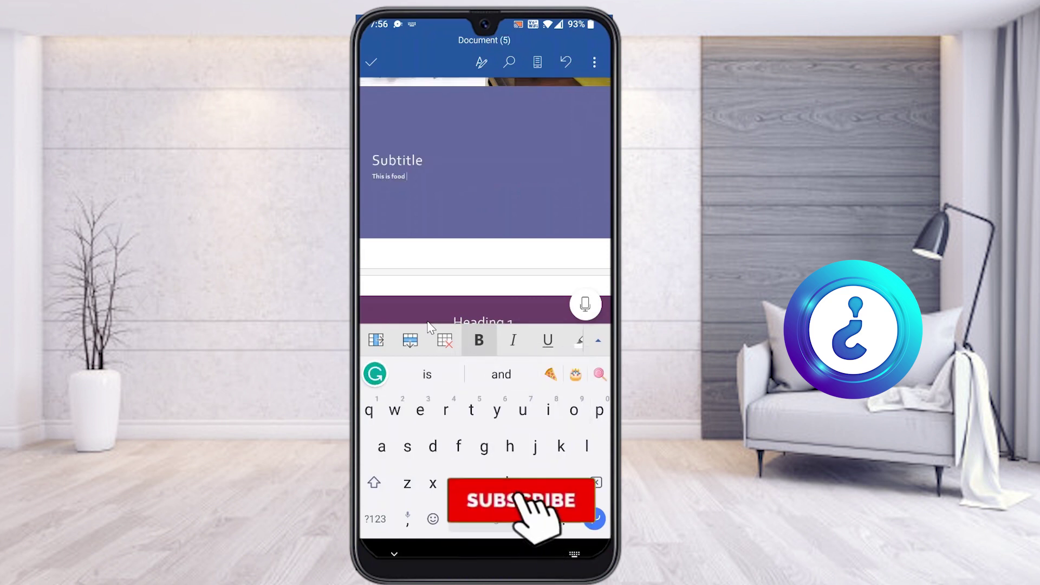
# - Replace the "Heading 1" text in the second page's purple banner with "Food"
pyautogui.scroll(-3, 428, 325)
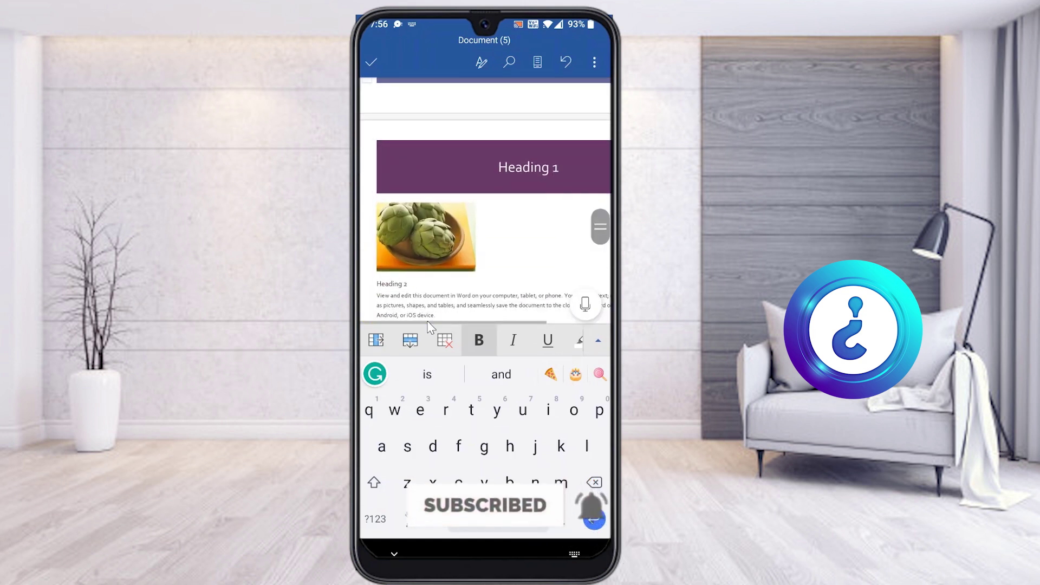
pyautogui.scroll(-2, 428, 325)
pyautogui.scroll(2, 428, 325)
pyautogui.doubleClick(528, 139)
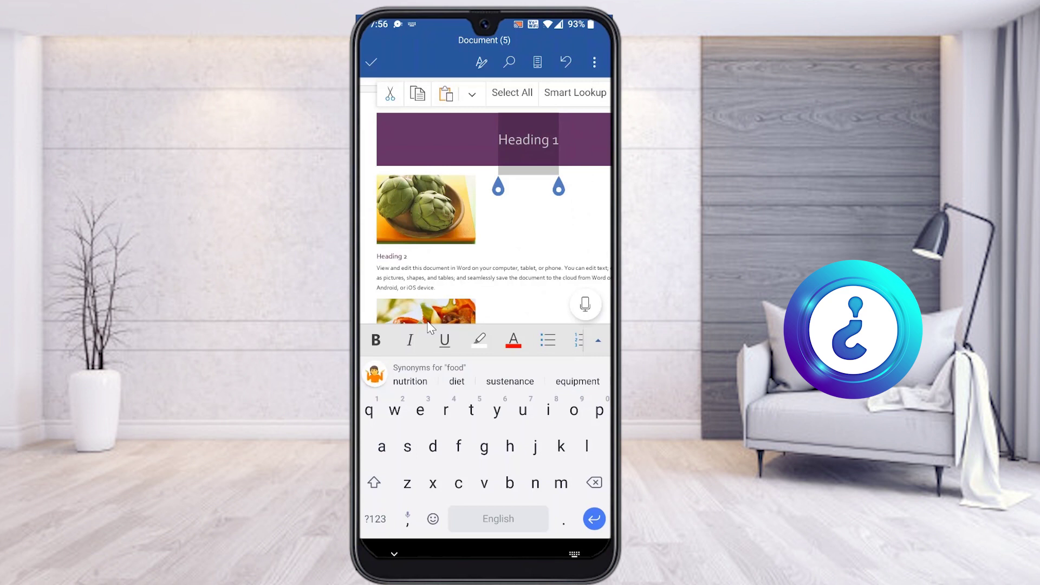
pyautogui.write('food')
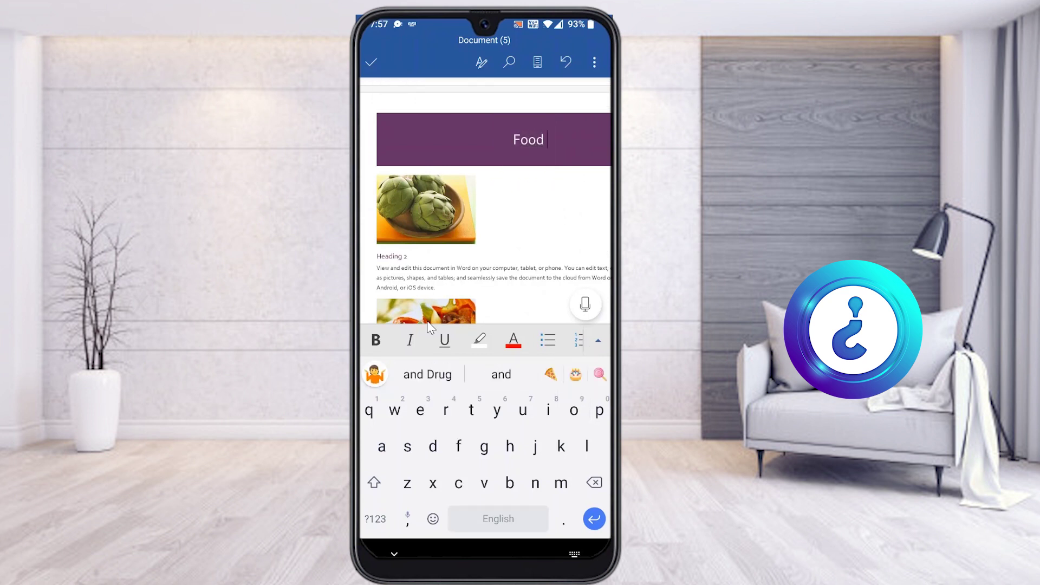
# - Paste the copied healthy-foods image below the second page's Food heading and delete the artichoke picture
pyautogui.click(430, 326)
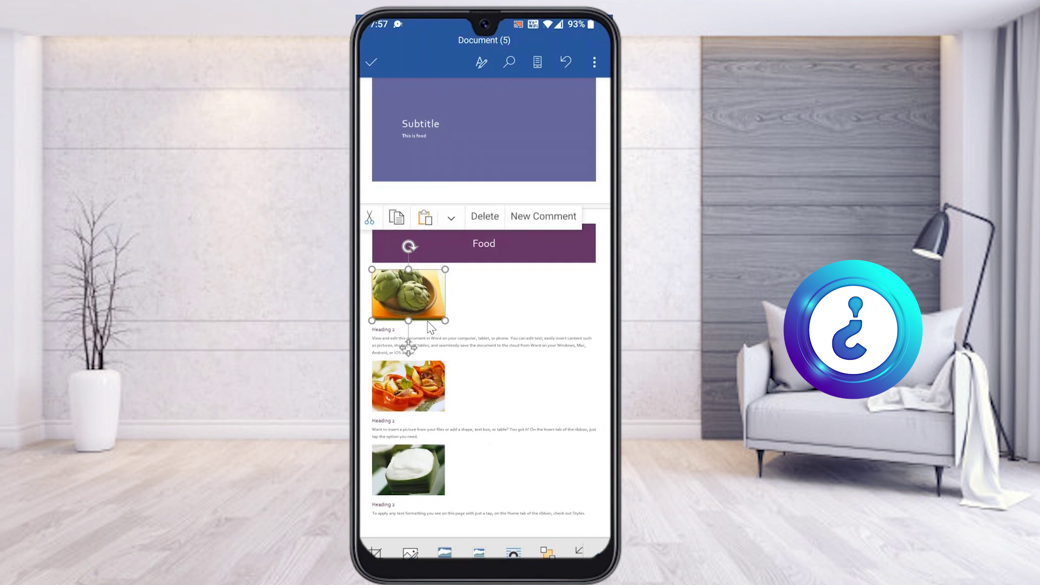
pyautogui.hotkey('ctrl', 'v')
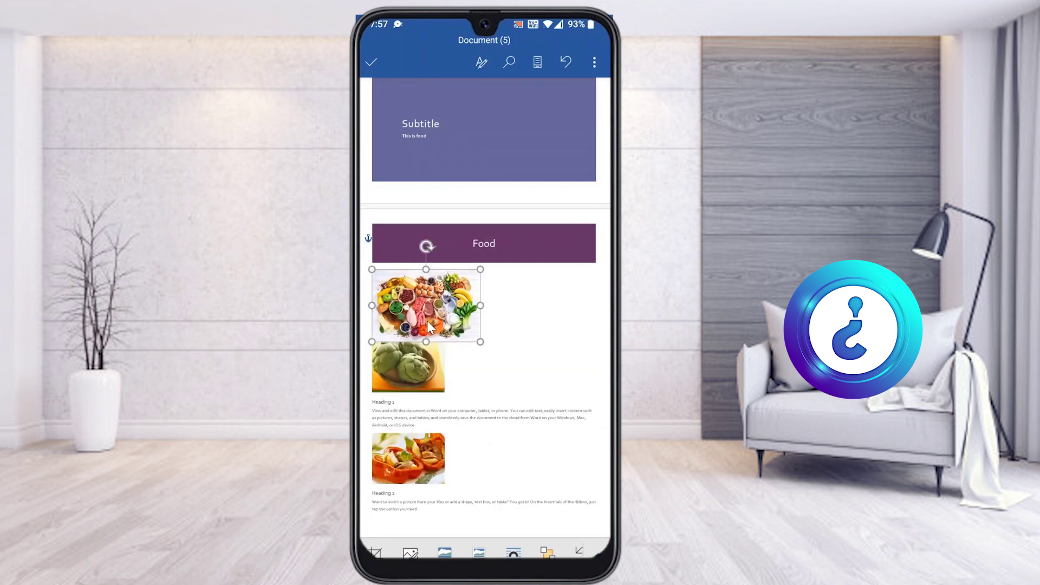
pyautogui.scroll(-1, 429, 327)
pyautogui.click(429, 328)
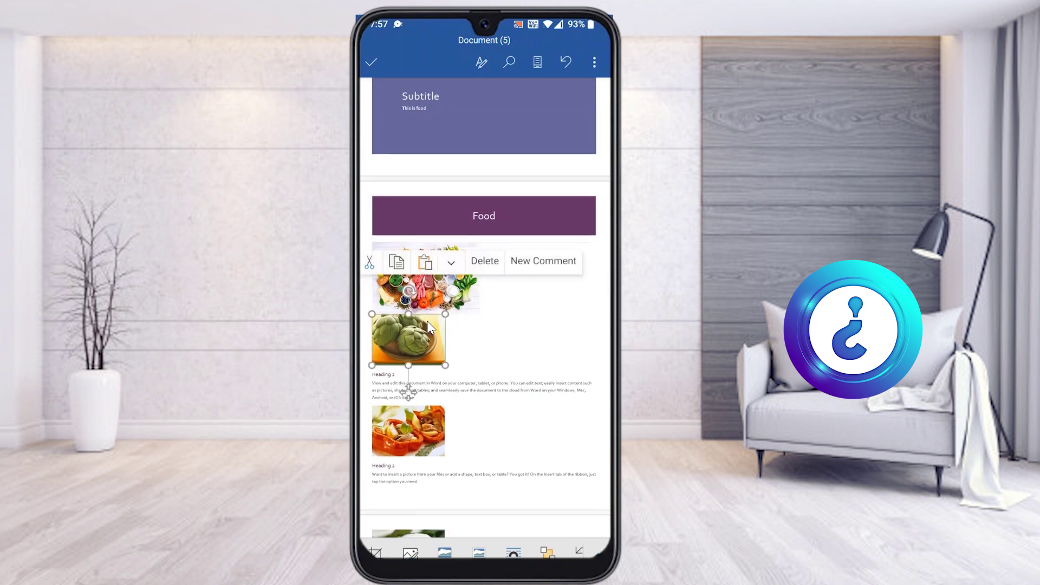
pyautogui.press('Delete')
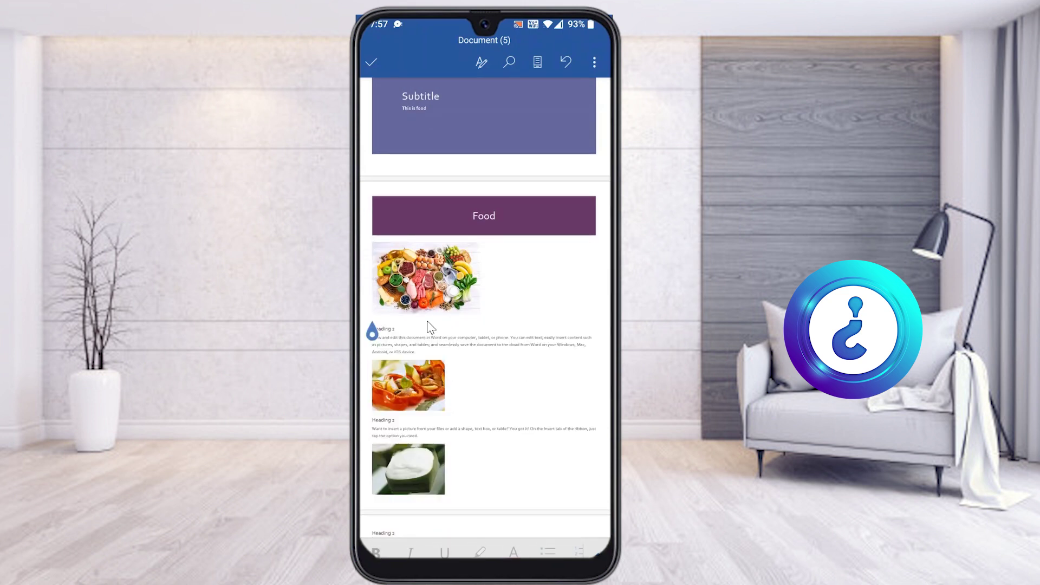
pyautogui.scroll(-2, 429, 327)
pyautogui.scroll(-2, 429, 327)
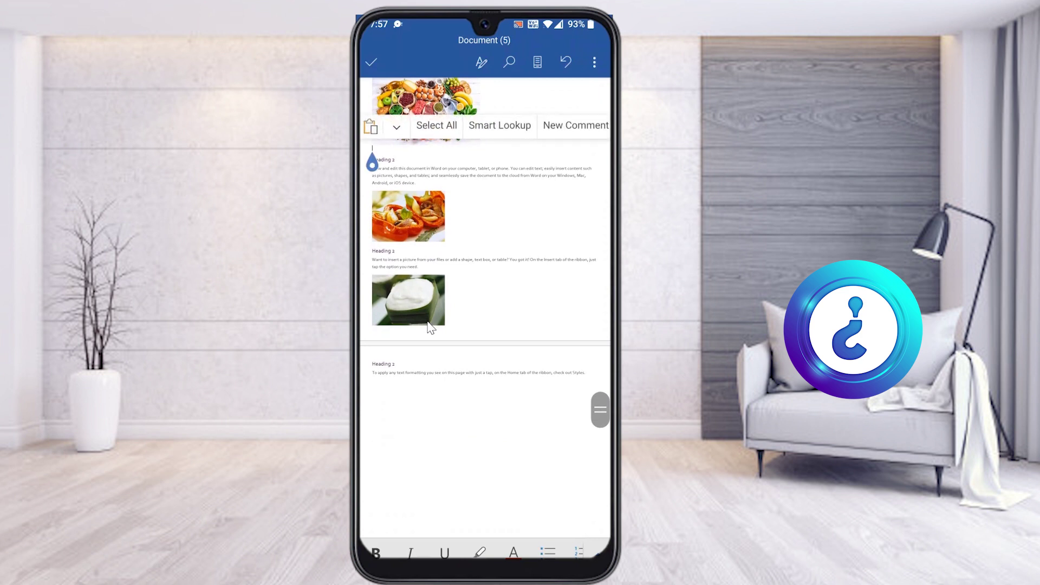
pyautogui.scroll(-3, 430, 328)
pyautogui.scroll(10, 430, 327)
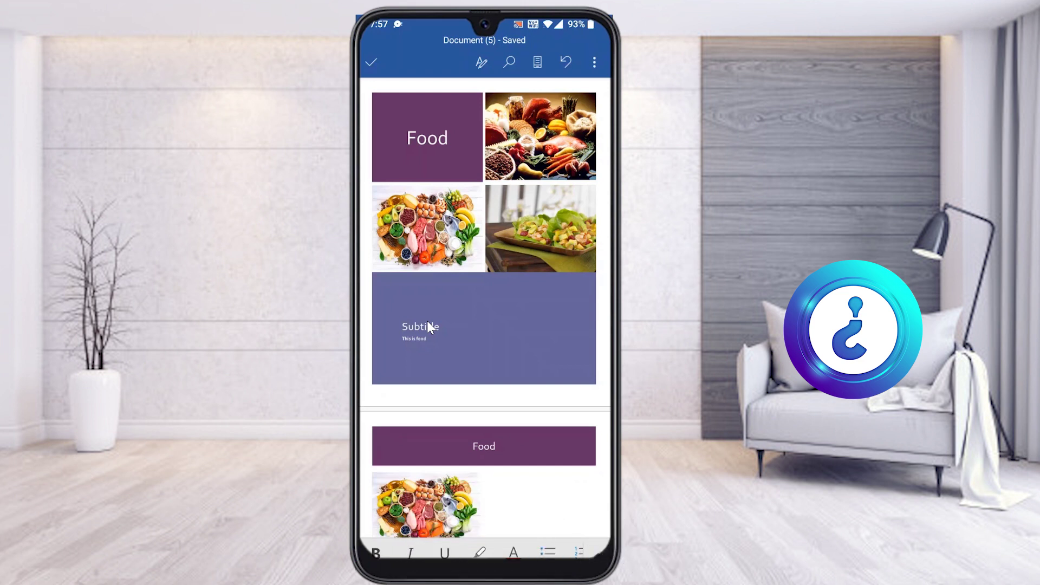
# - Save a copy of the brochure to this device's Storage folder under the file name food
pyautogui.click(594, 62)
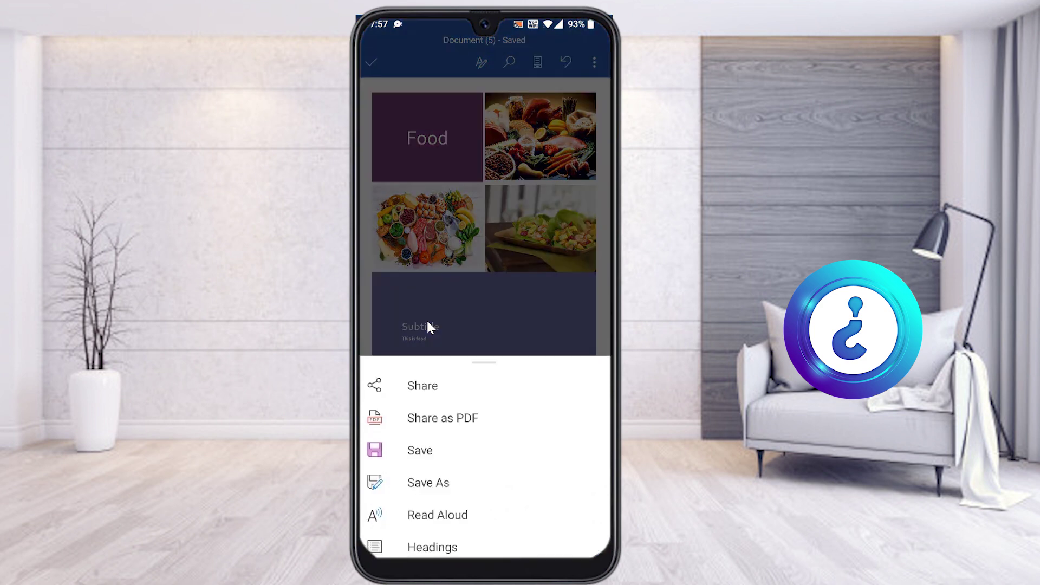
pyautogui.click(427, 482)
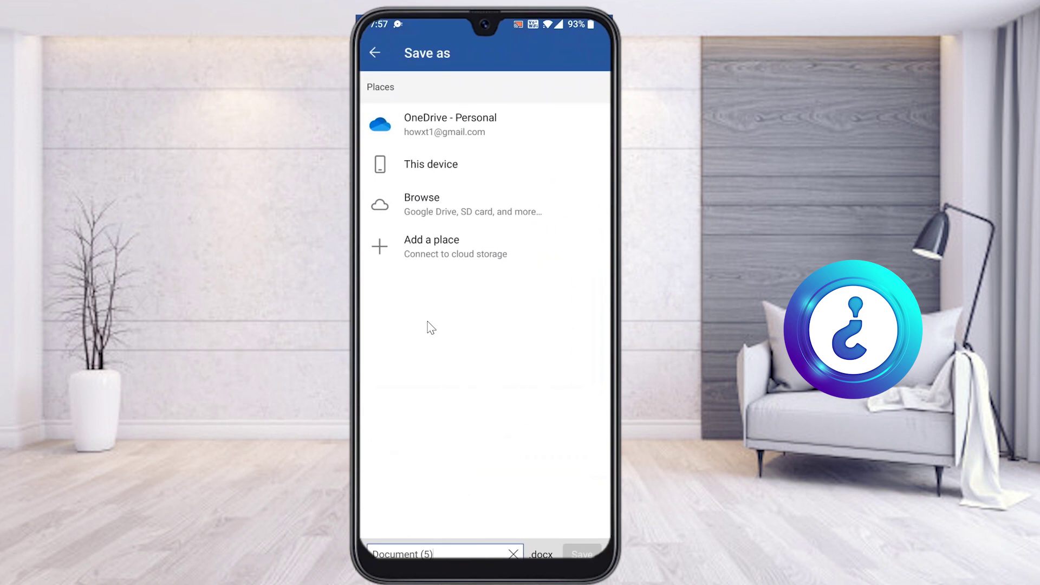
pyautogui.click(430, 164)
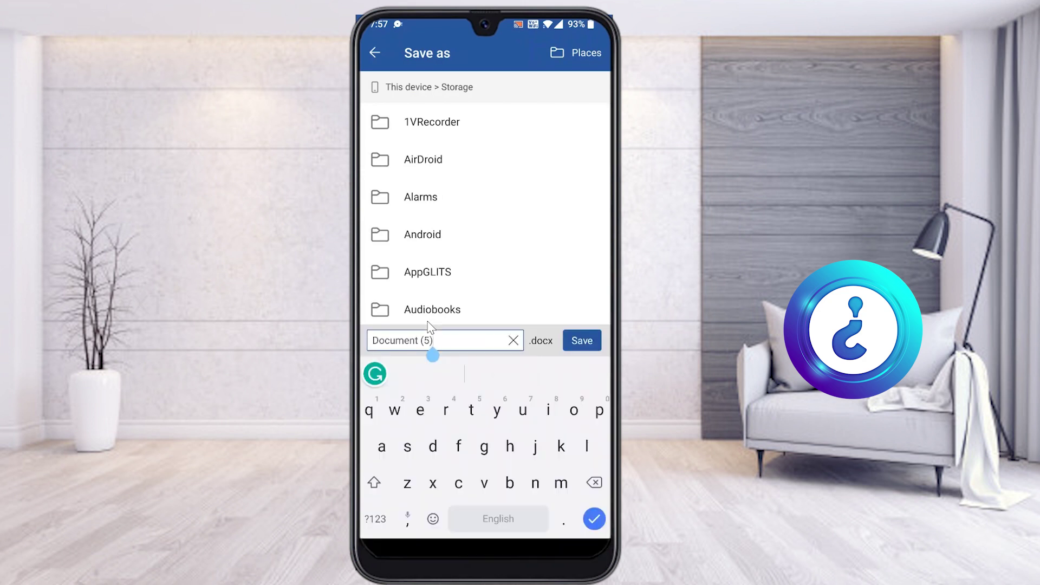
pyautogui.hotkey('ctrl', 'a')
pyautogui.press('BackSpace')
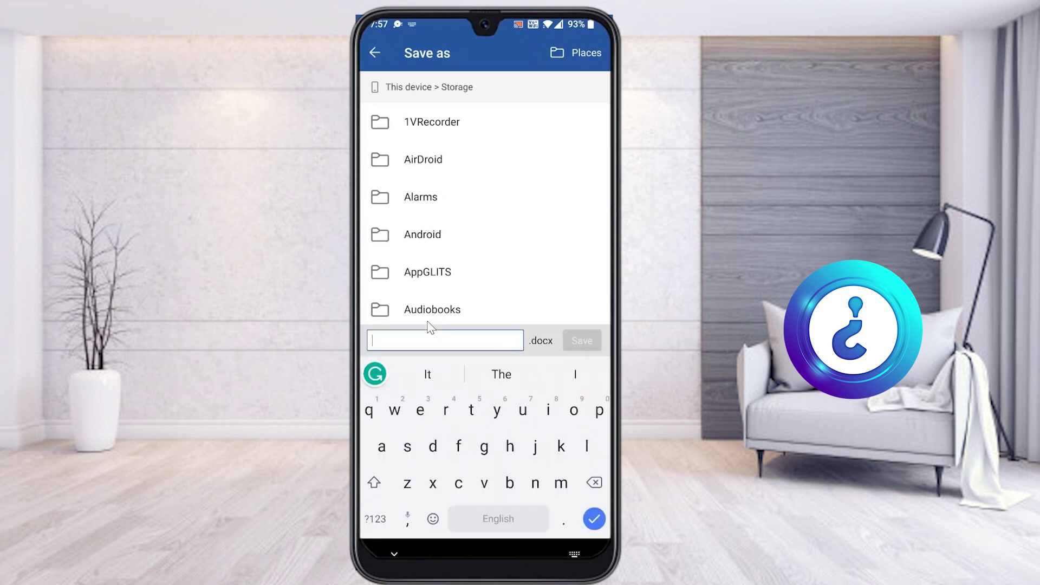
pyautogui.write('food')
pyautogui.press('Return')
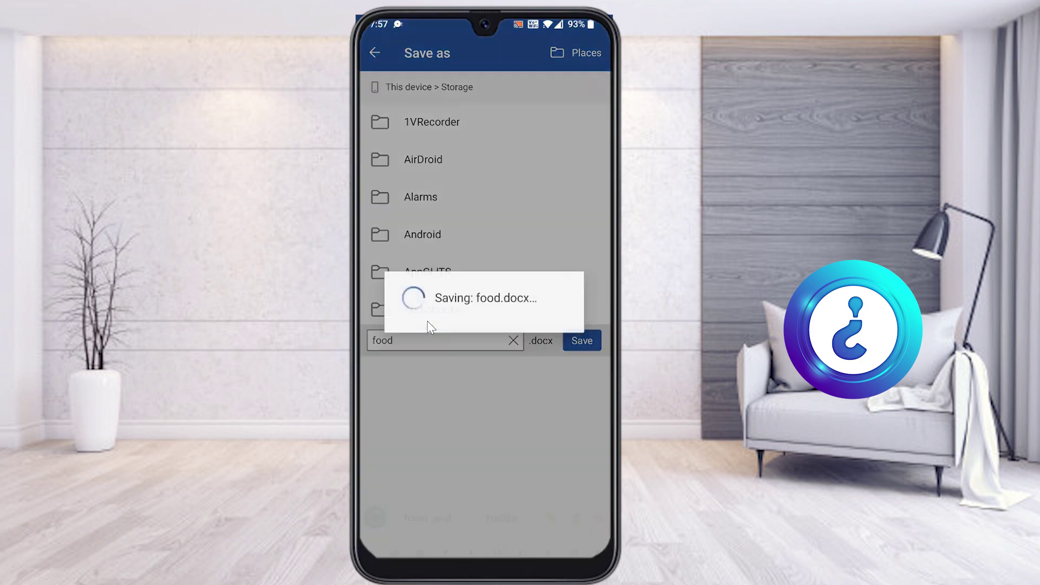
# - Open the sharing options for the saved food document
pyautogui.click(594, 62)
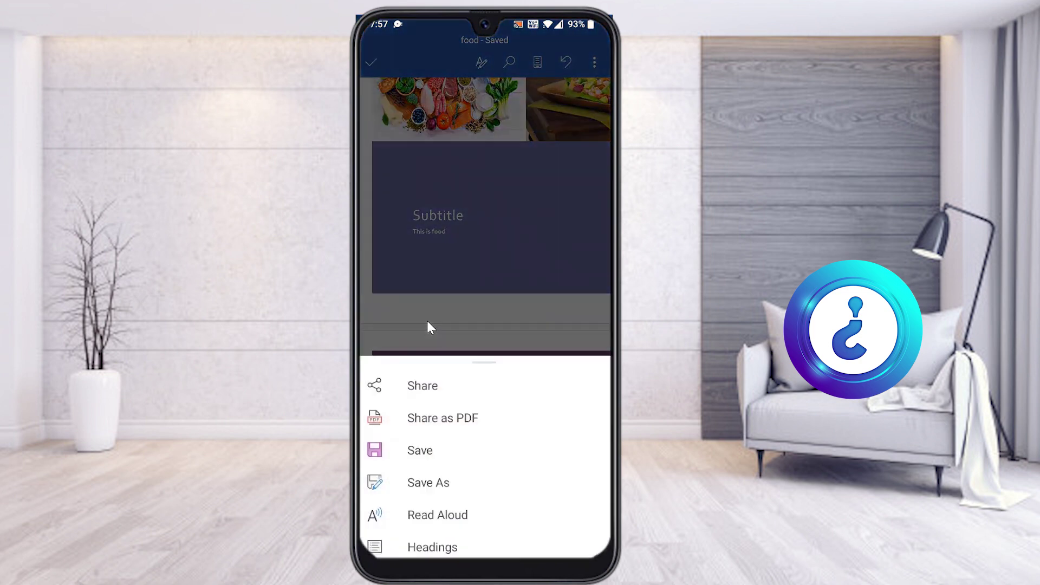
pyautogui.click(423, 385)
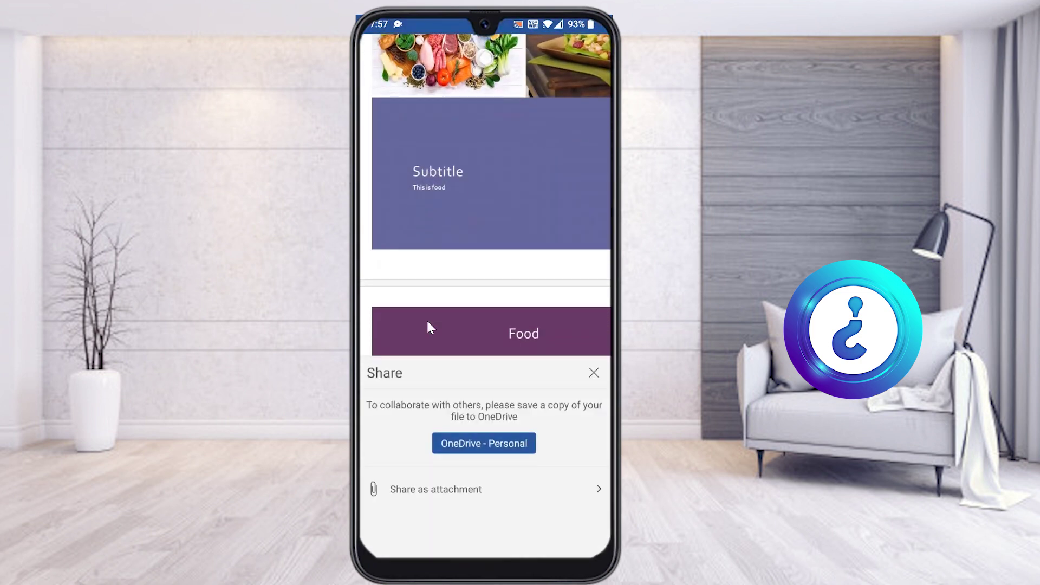